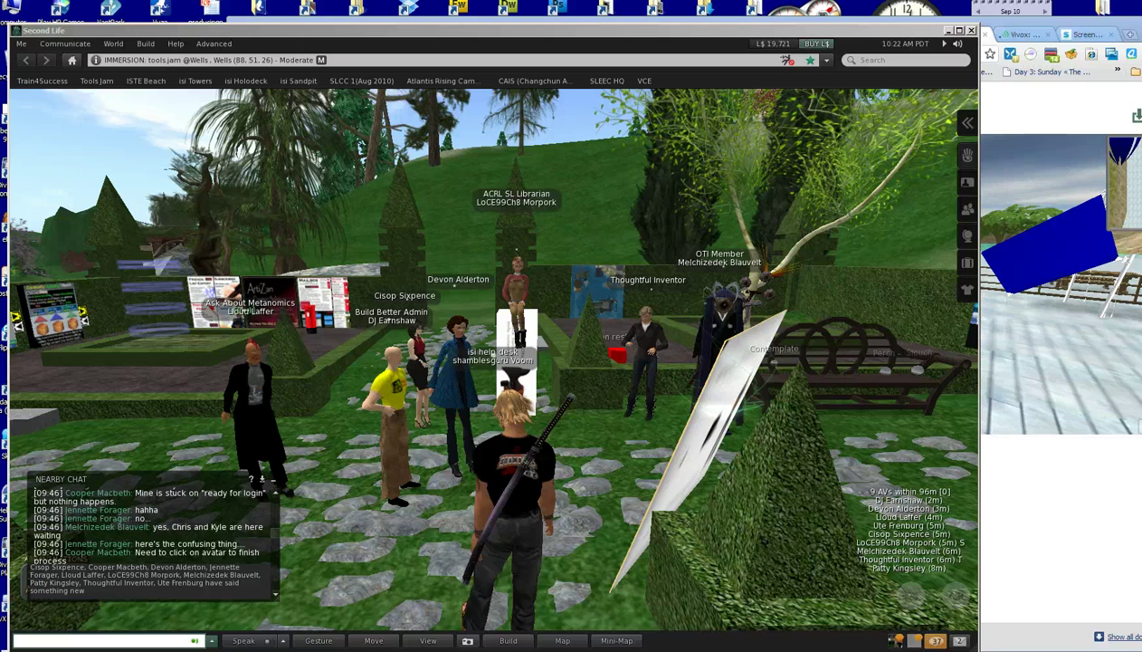
Step: Nudge the avatar a few steps with the arrow keys among the garden gathering
key("Up")
key("Down")
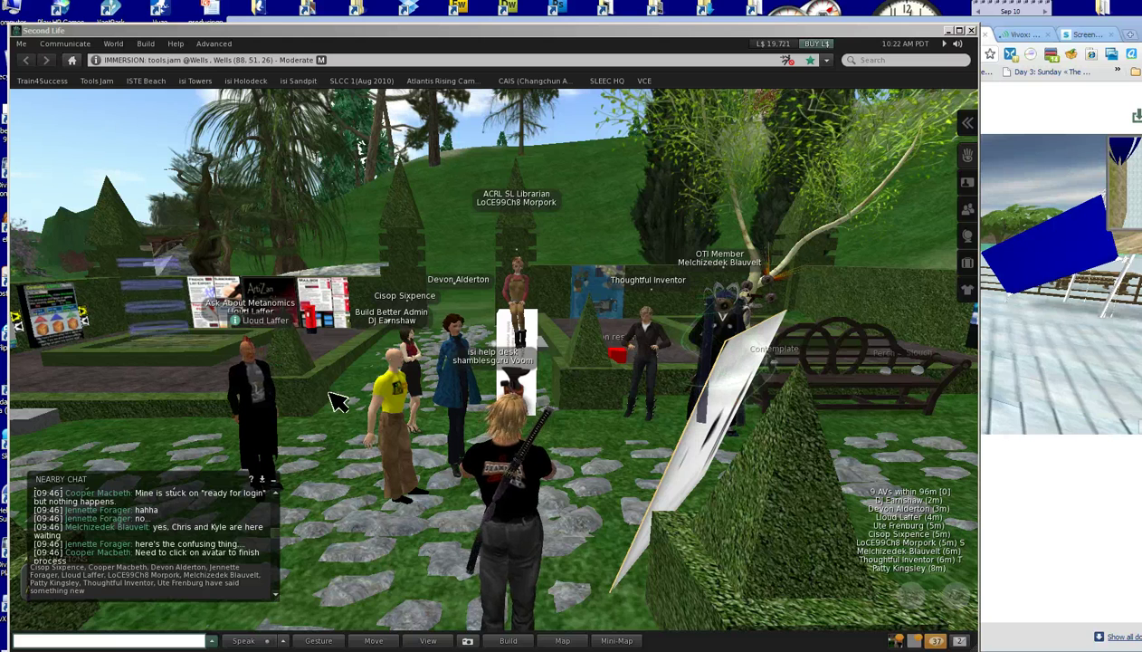
mouse_move(366, 246)
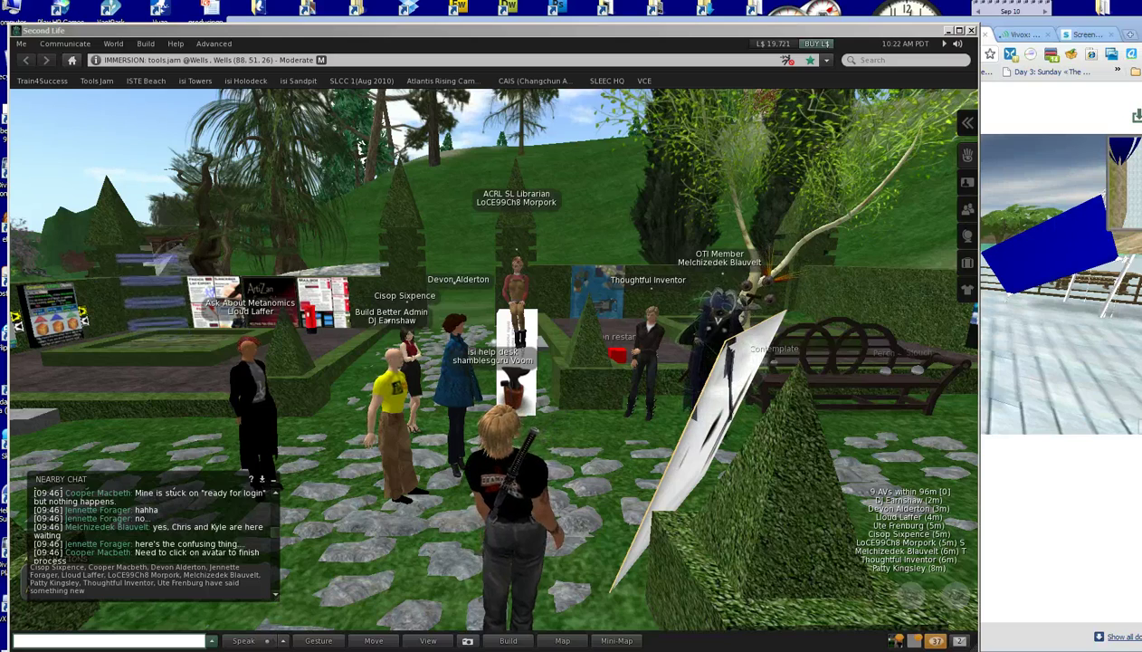
Step: Place the Jibe browser world over the Second Life viewer and walk past the blue flag
left_click_drag(1132, 36, 995, 36)
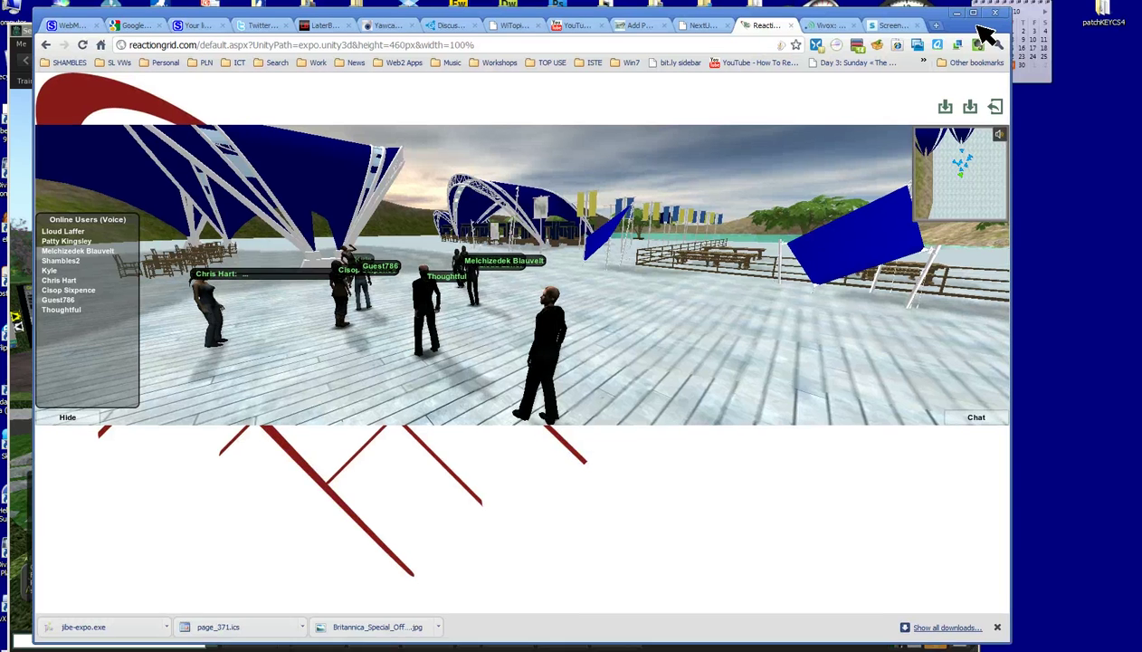
left_click_drag(995, 36, 1022, 35)
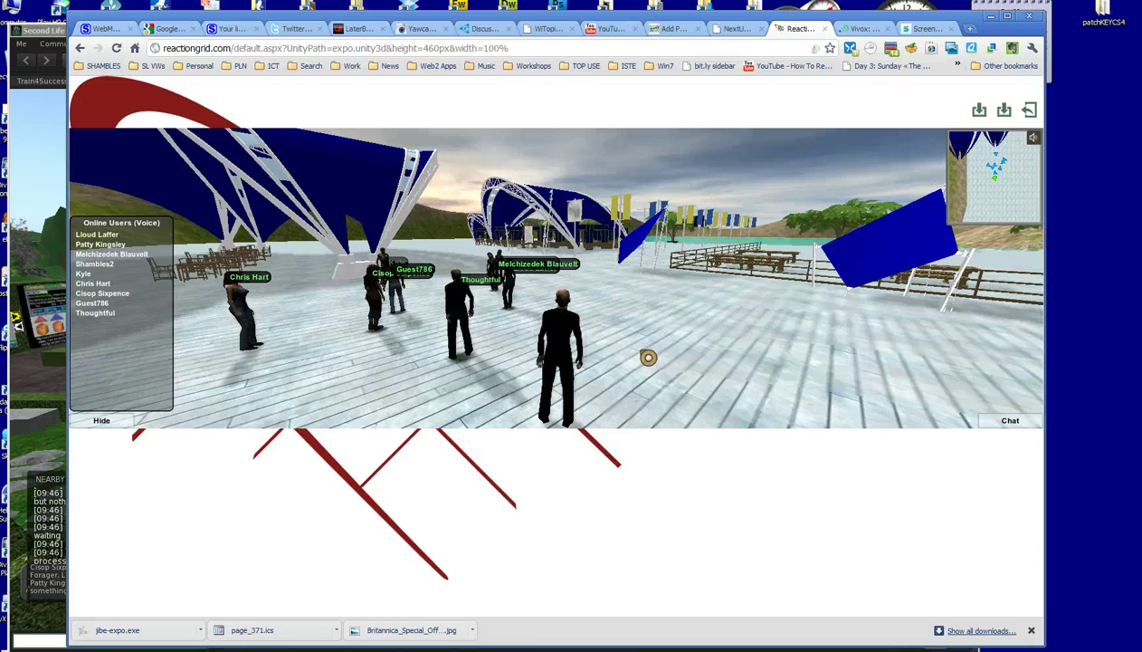
key("Left")
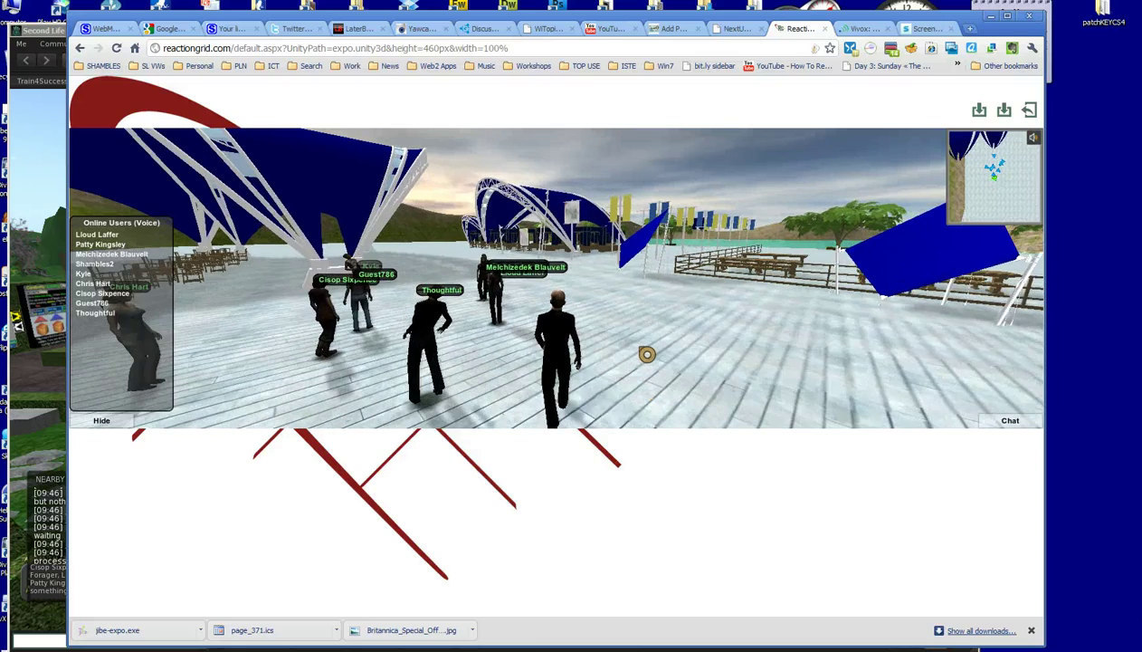
key("Up")
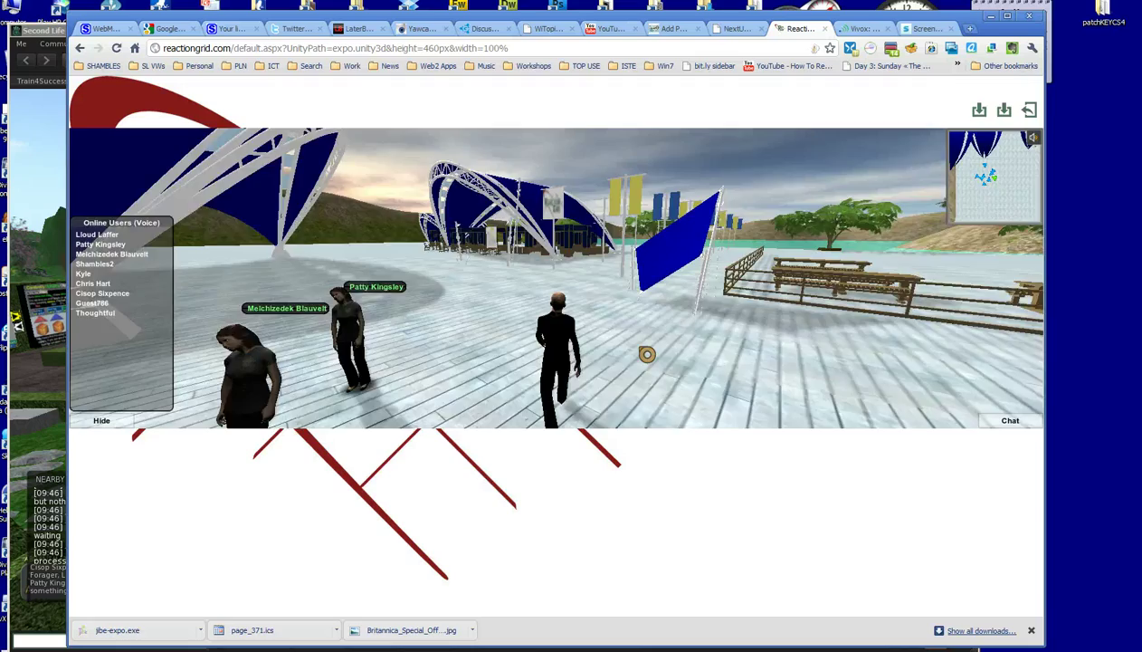
key("Up")
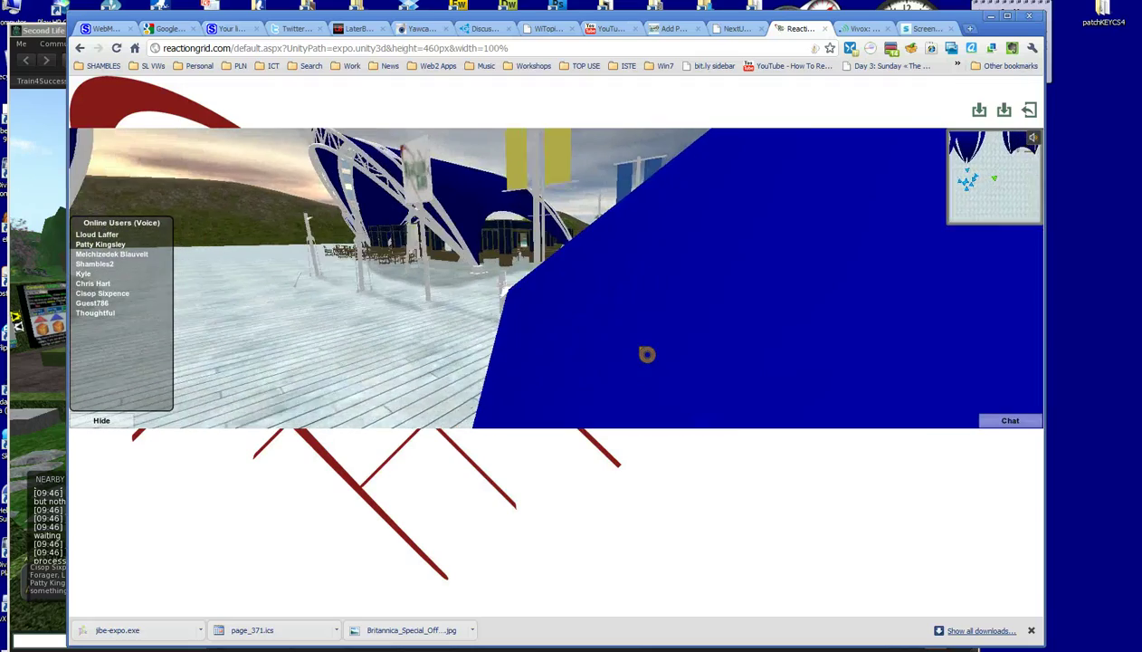
key("Up")
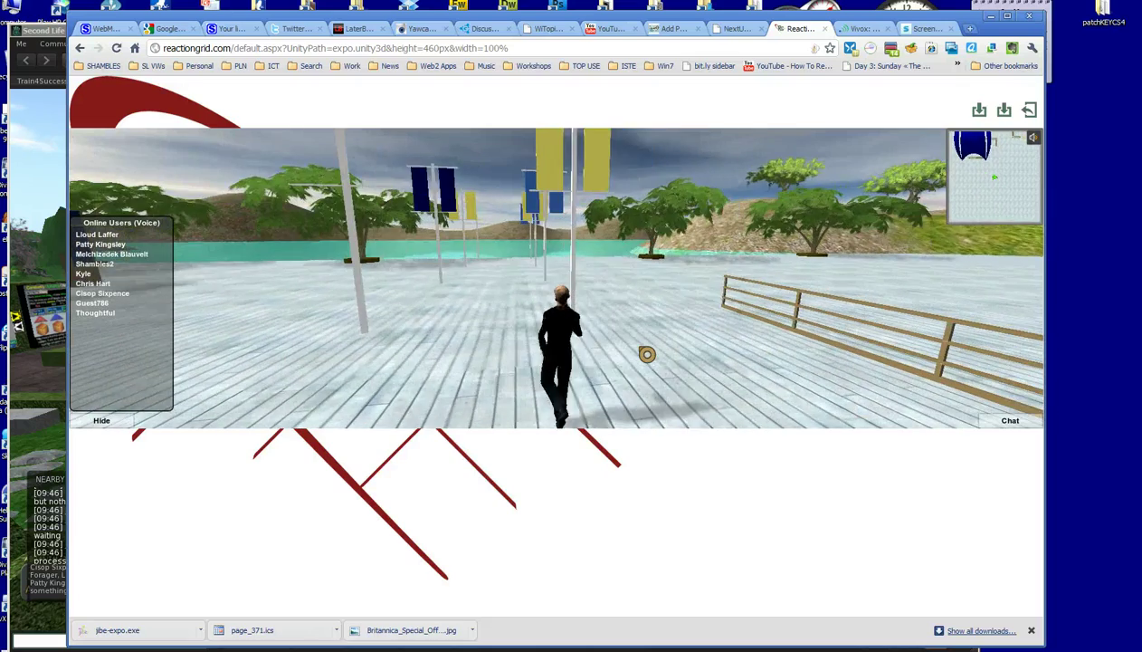
Step: Turn toward the blue pavilions and cross the plaza to face the gathered avatars
key("Left")
key("Left")
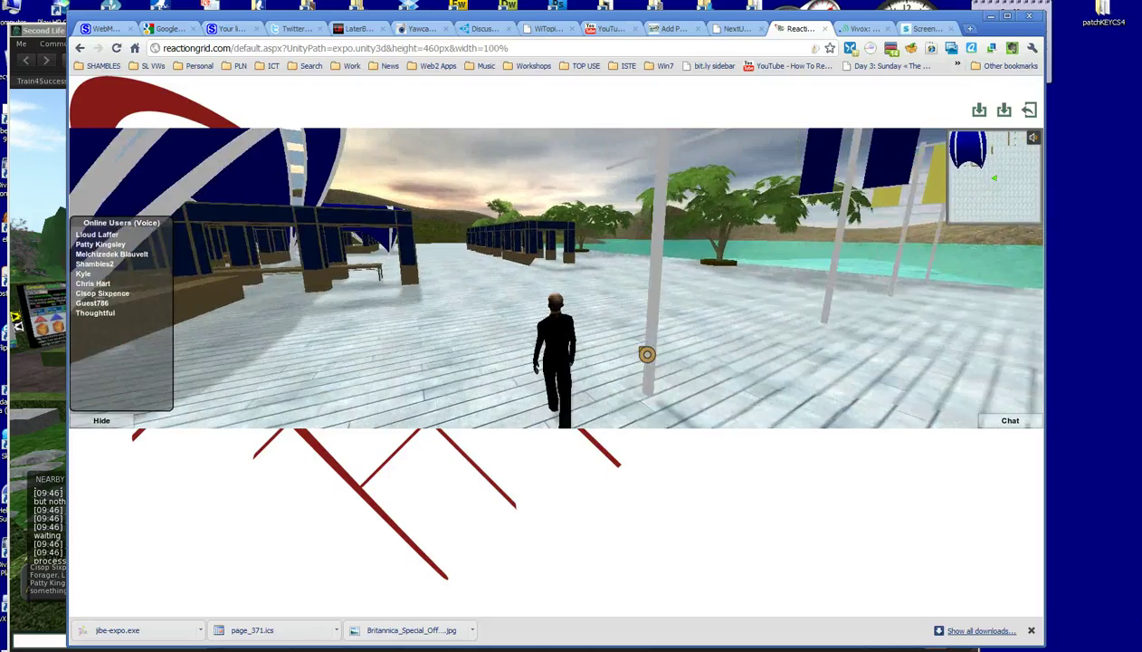
key("Left")
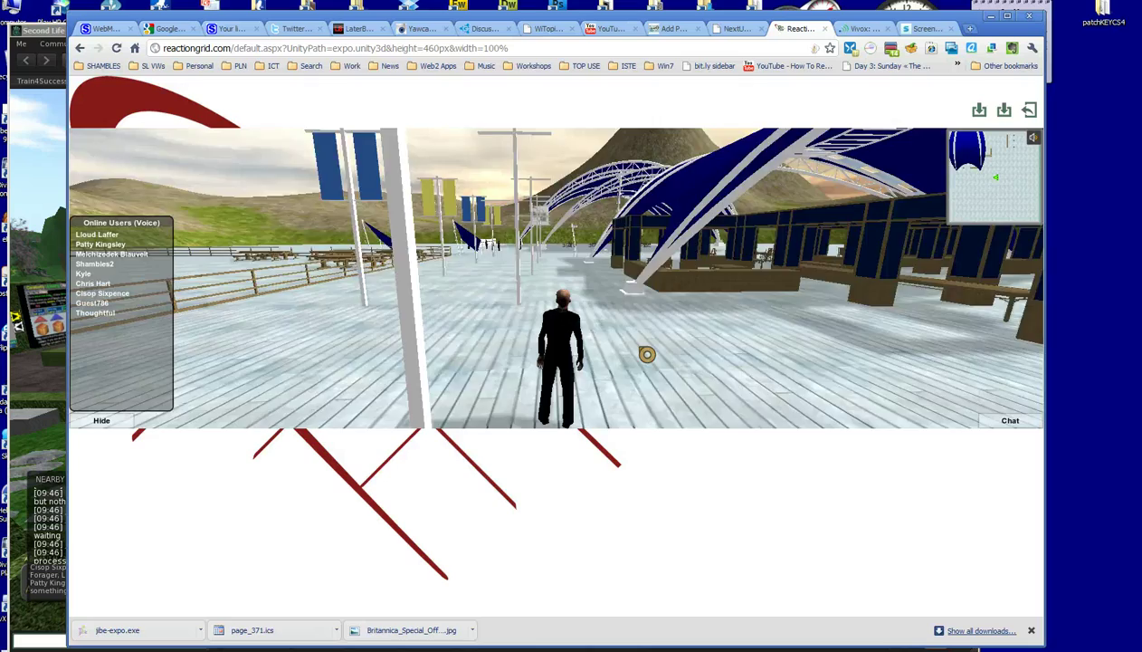
key("Right")
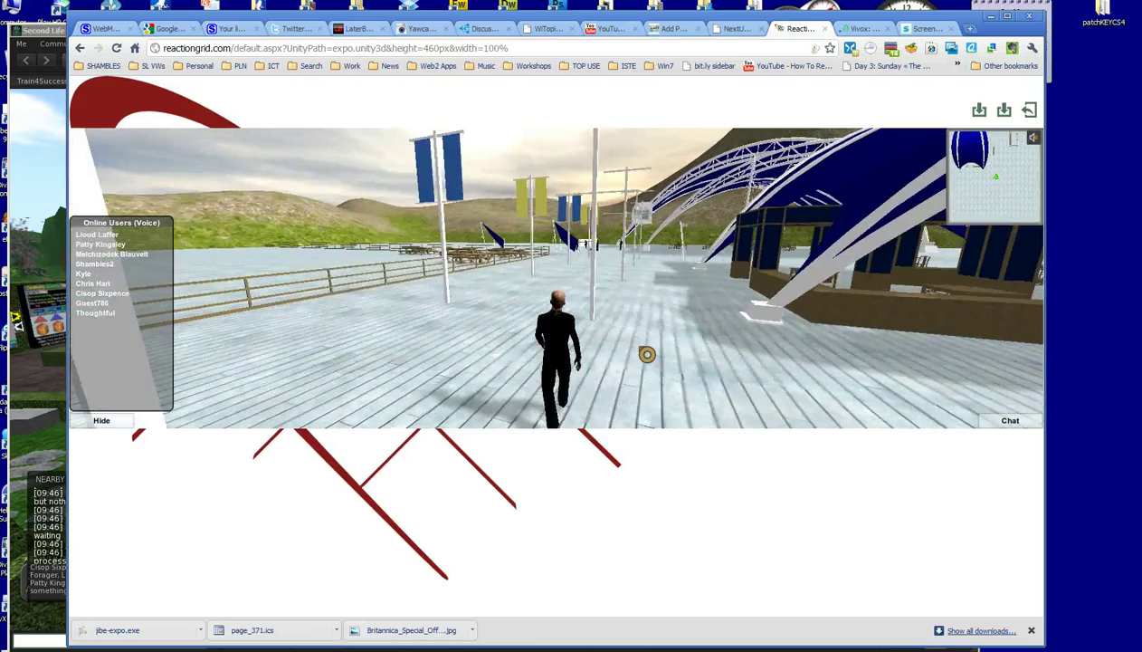
key("Up")
key("Up")
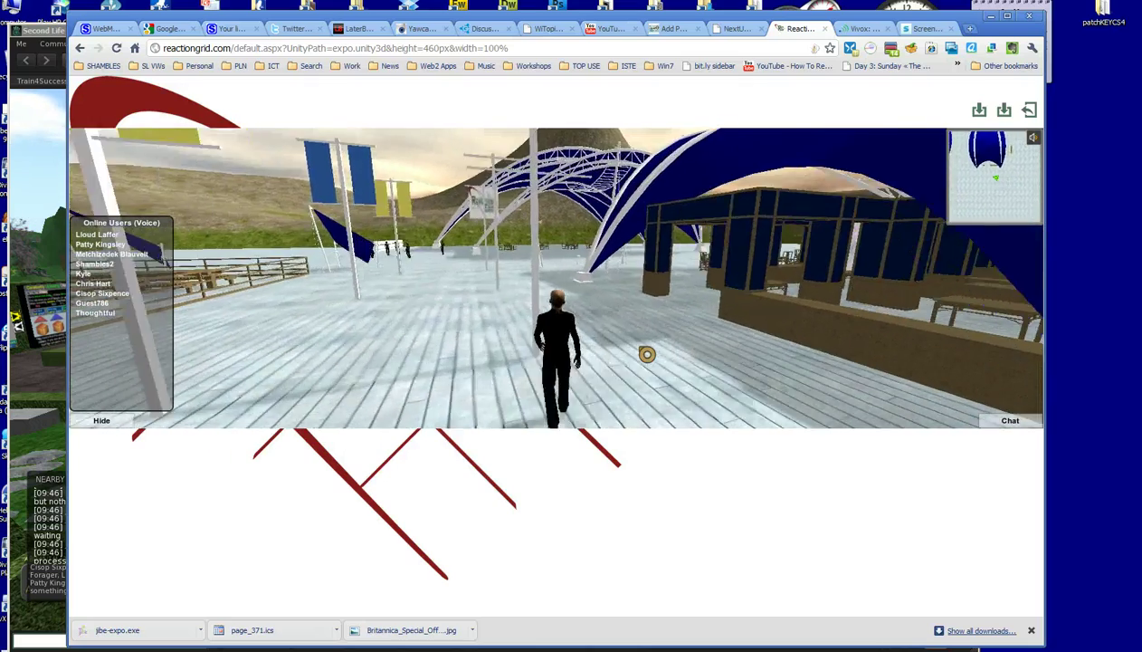
key("Left")
key("Up")
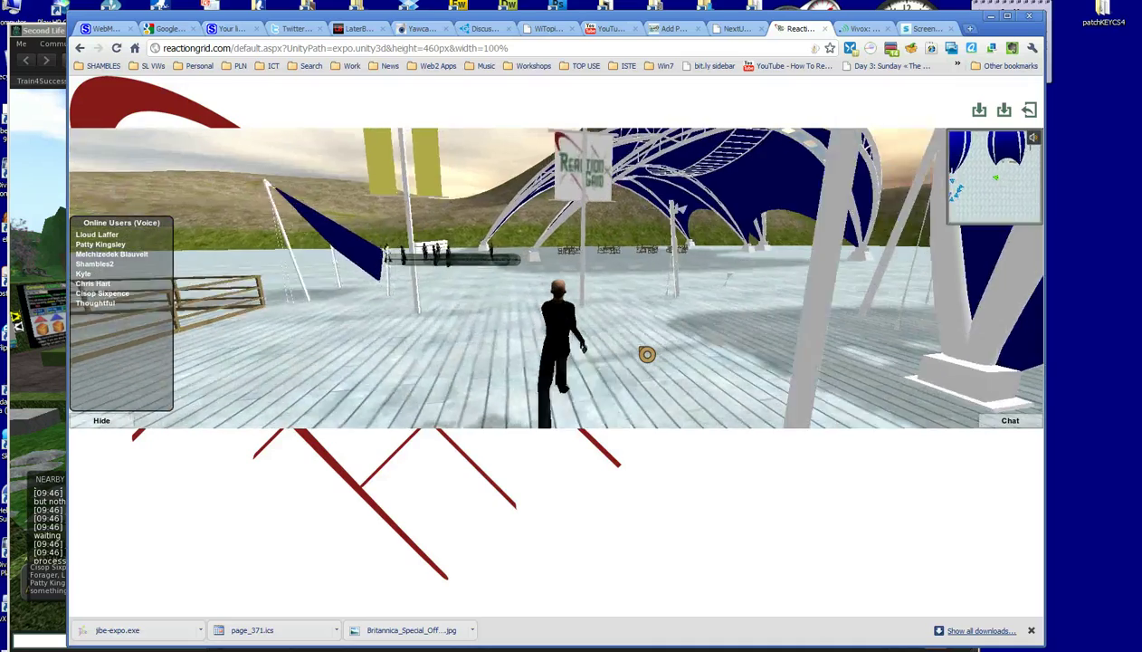
key("Left")
key("Up")
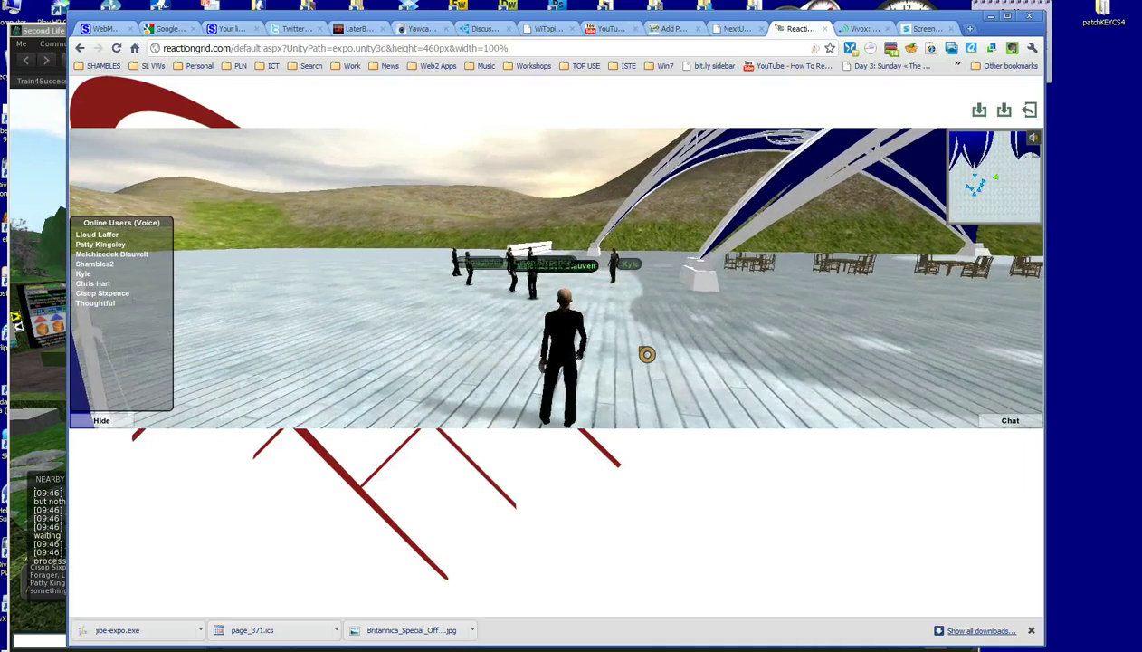
key("Up")
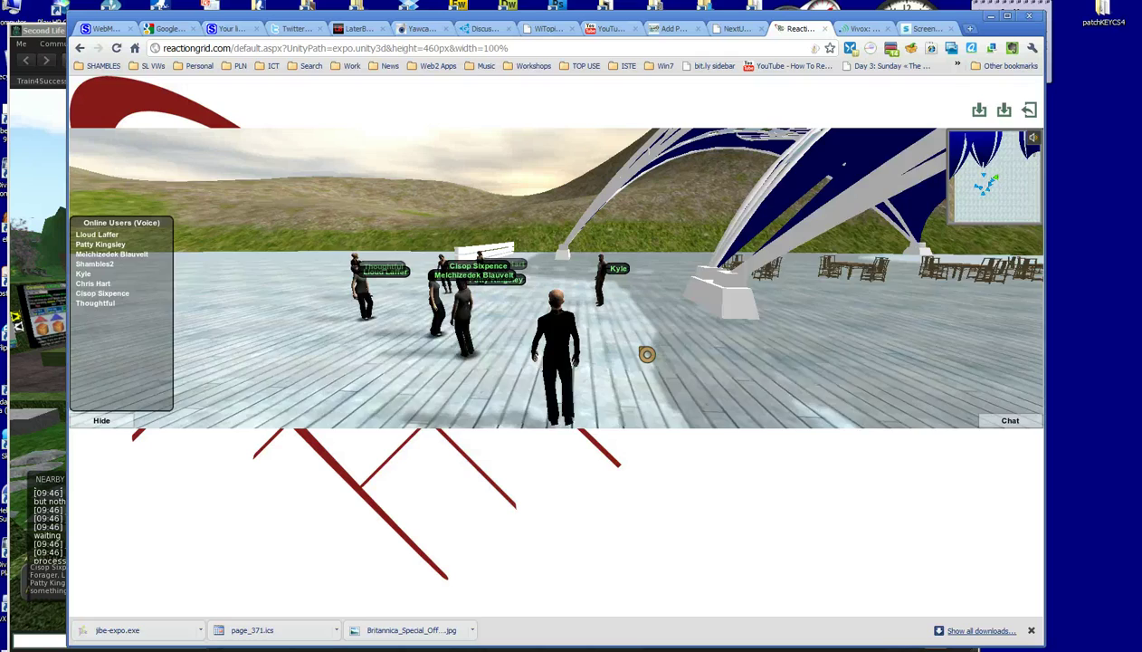
key("Left")
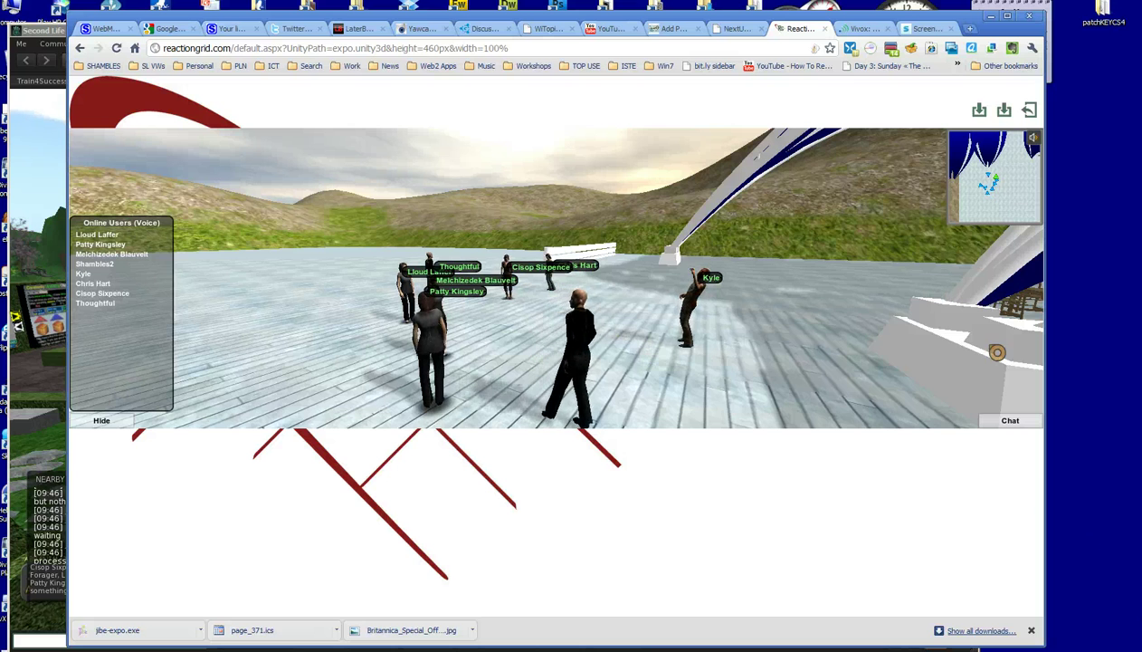
Step: Show the Jibe chat and send the message 'I see my self'
left_click(1010, 420)
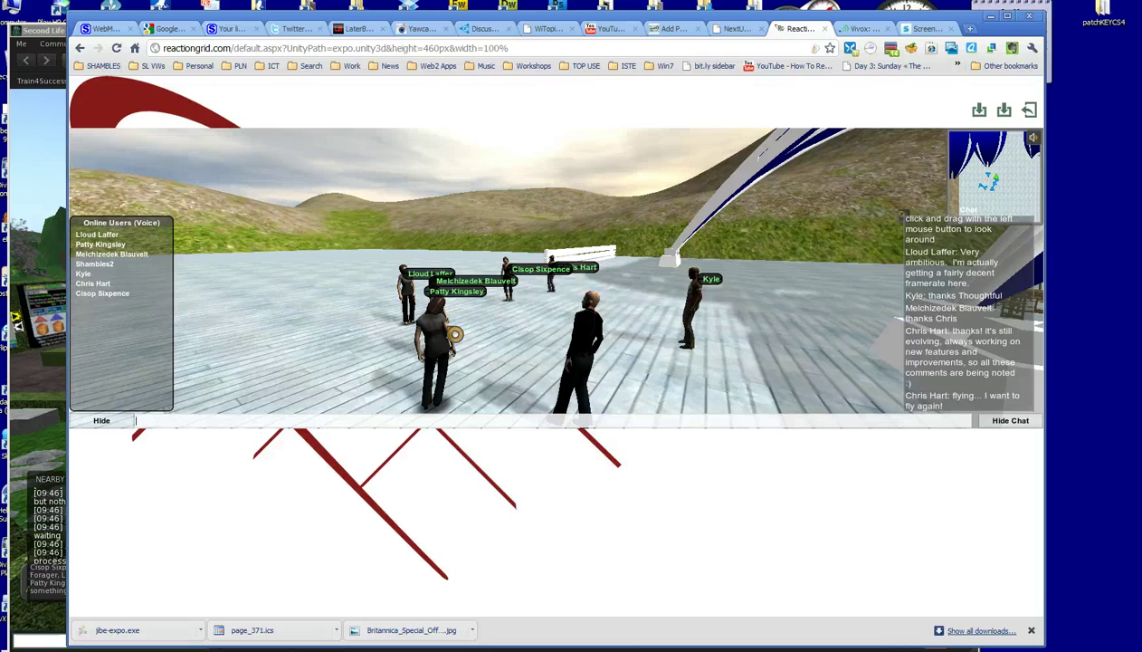
scroll(455, 336, "up", 2)
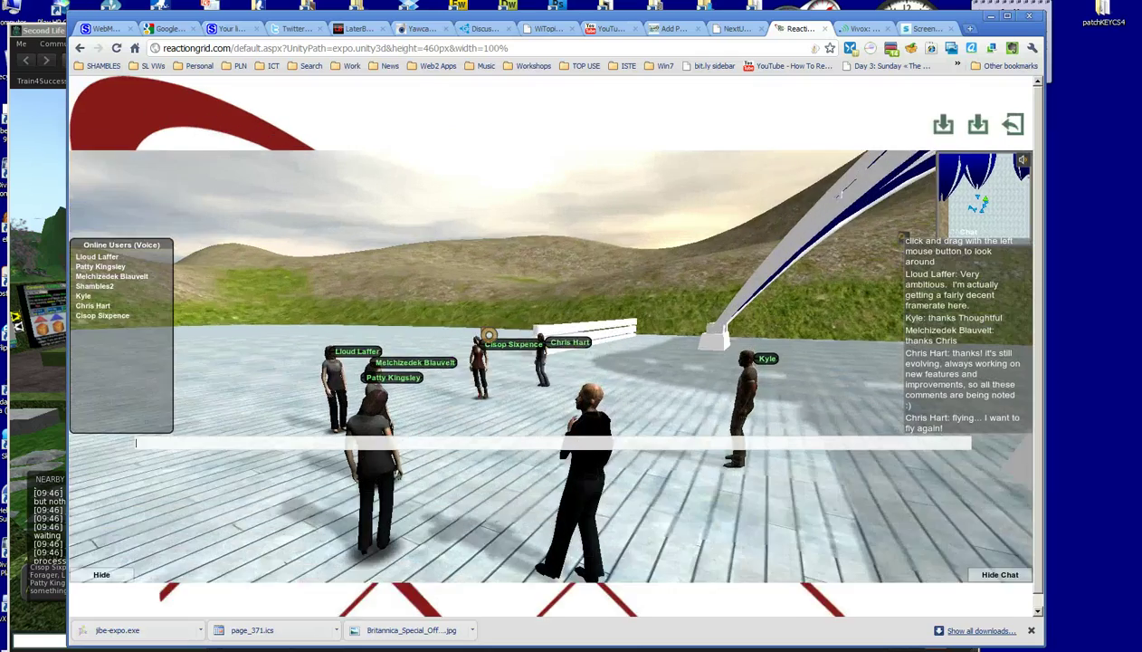
scroll(489, 334, "down", 2)
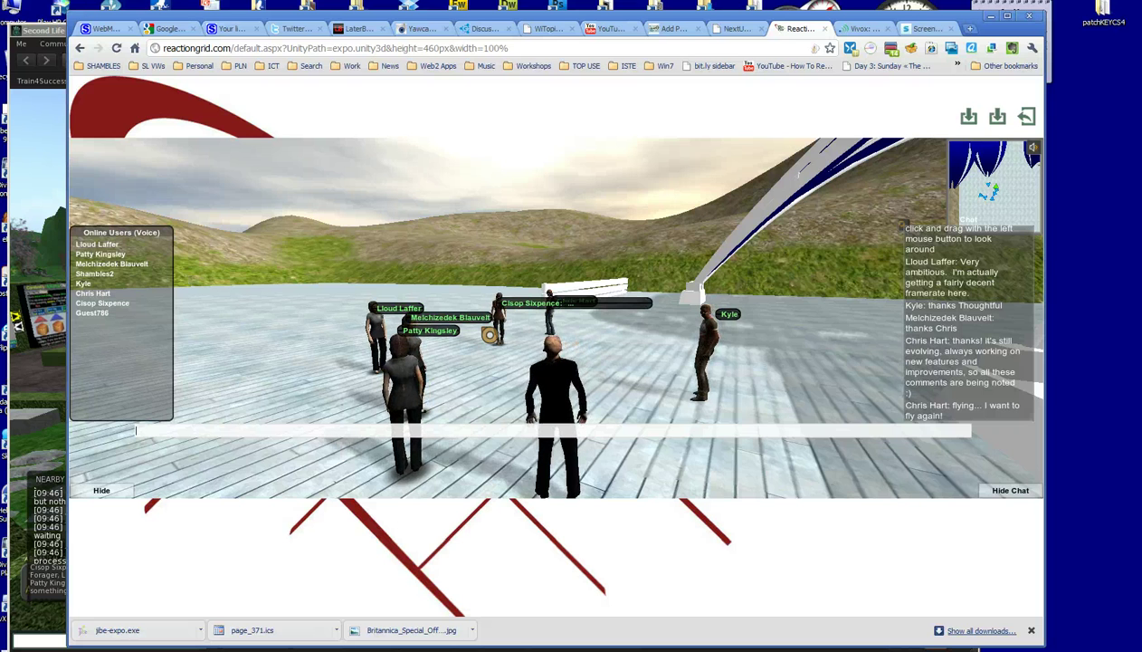
key("Return")
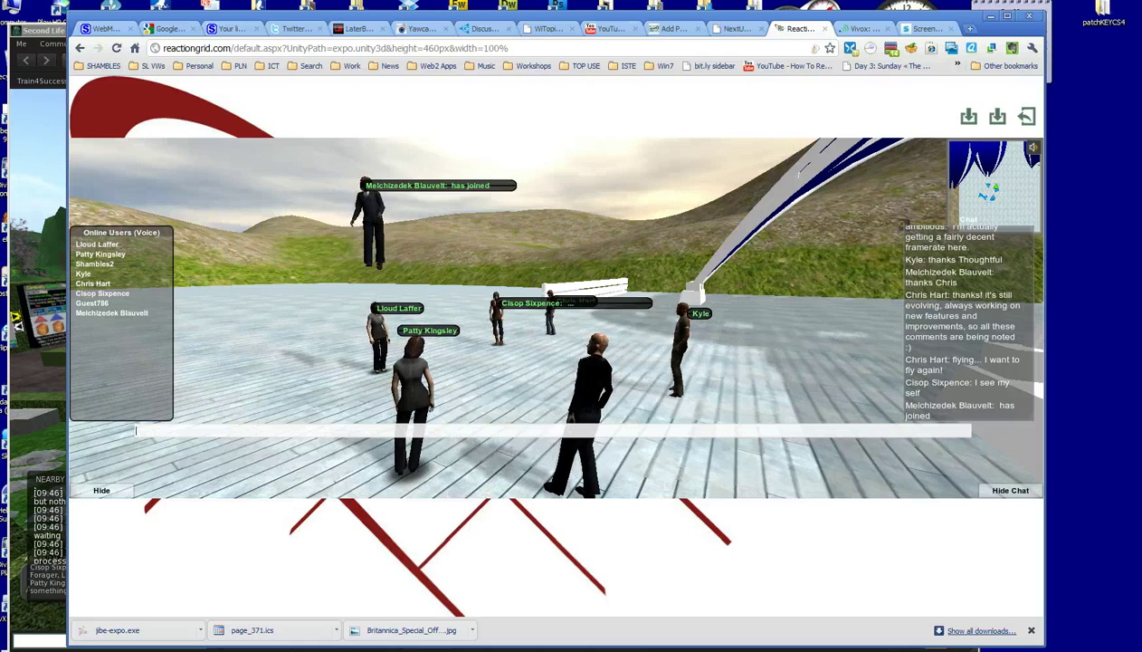
Step: Bring the Second Life viewer forward and take a snapshot of the garden meeting
left_click(41, 32)
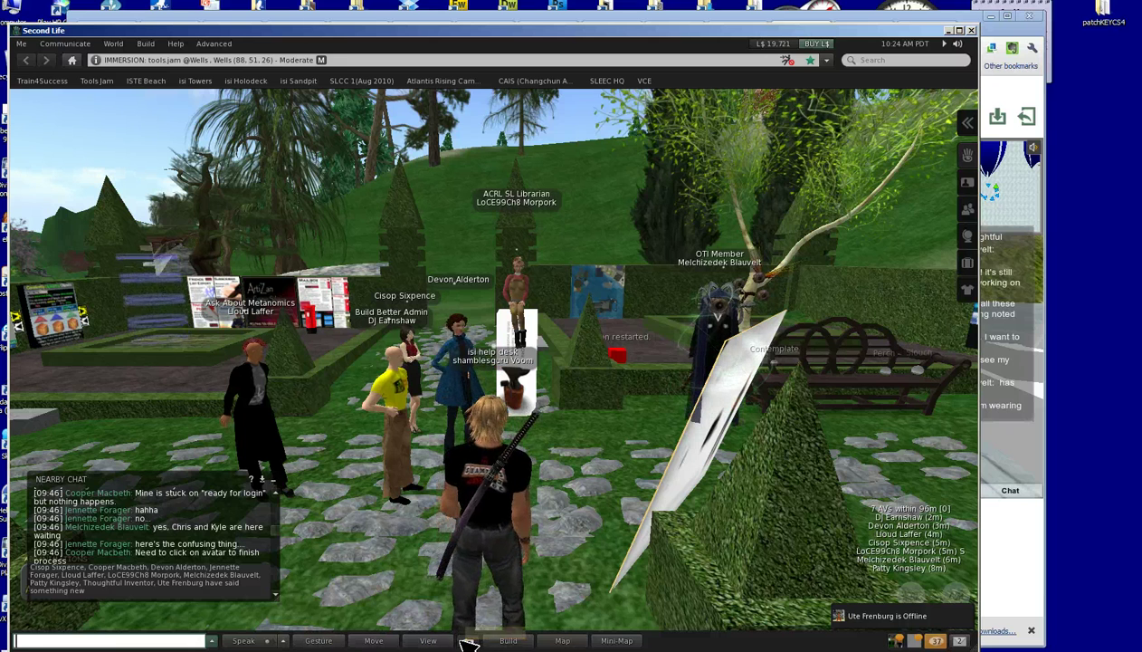
left_click(469, 640)
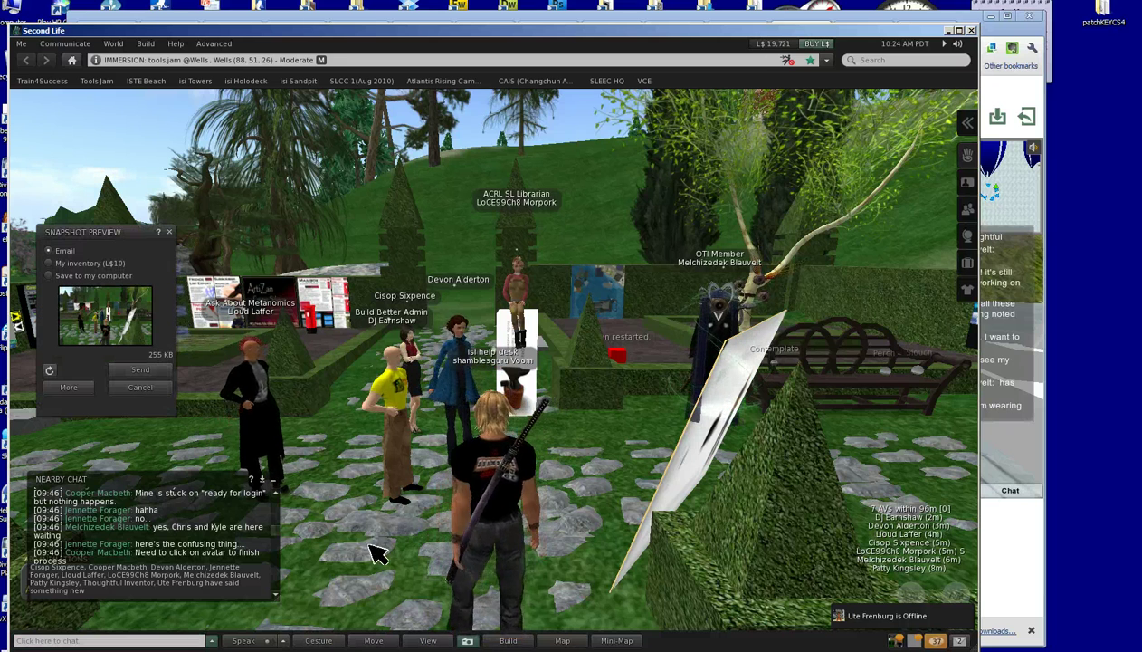
left_click(430, 640)
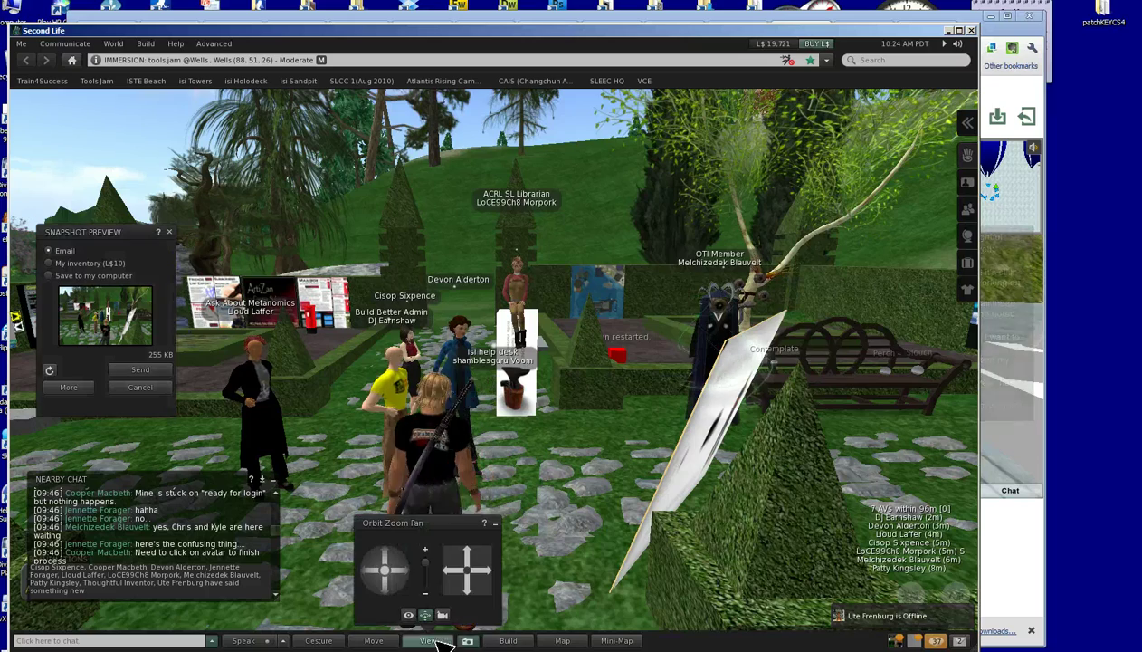
Step: Orbit and zoom out around the garden meeting, then bring the Jibe world forward
left_click_drag(385, 571, 405, 571)
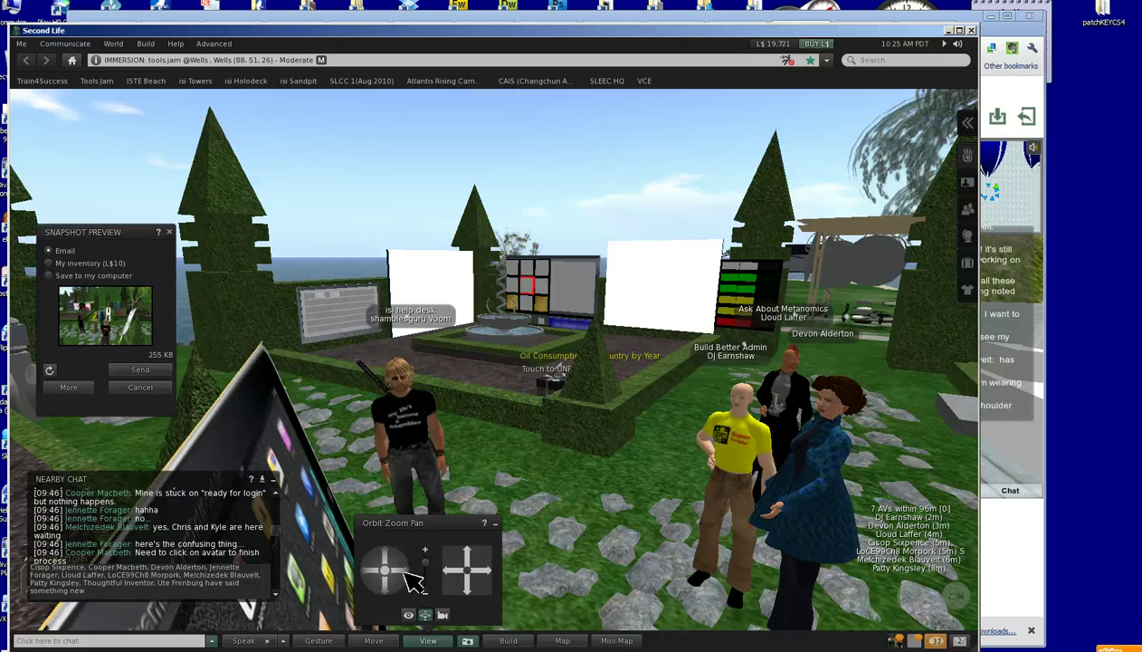
left_click(410, 575)
left_click(409, 576)
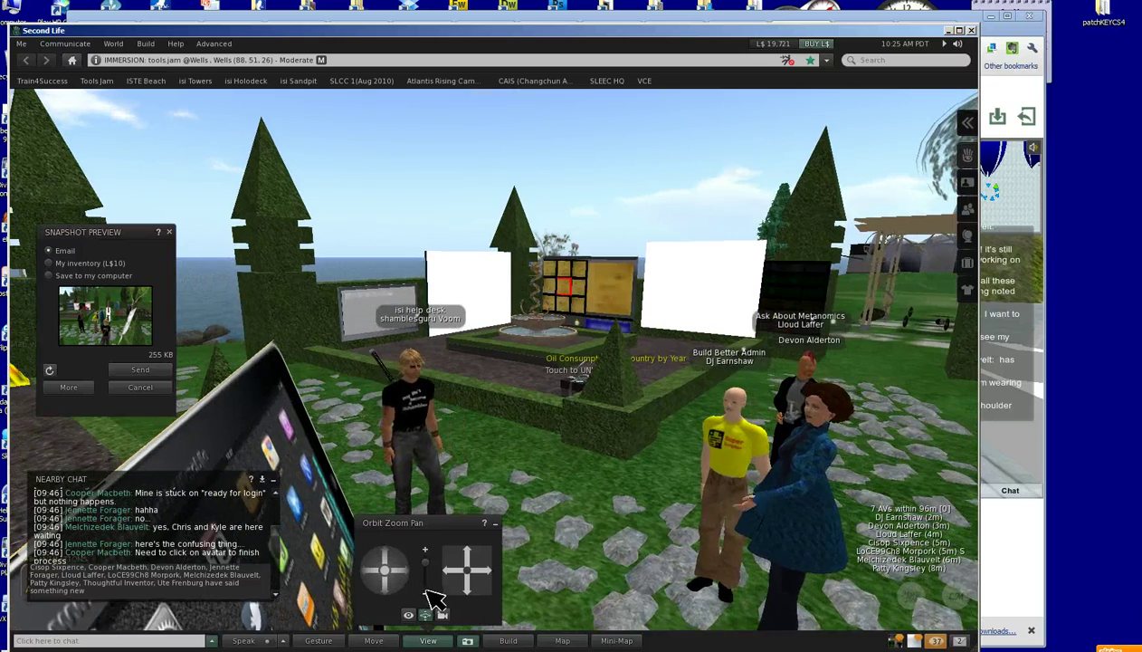
left_click(425, 580)
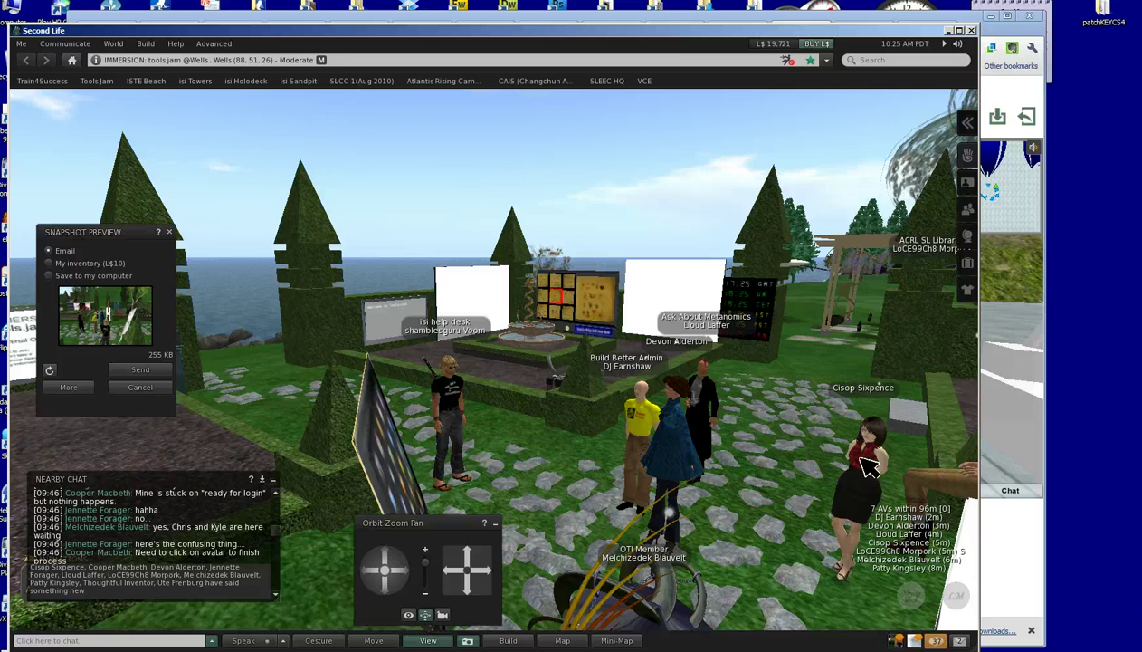
left_click(685, 23)
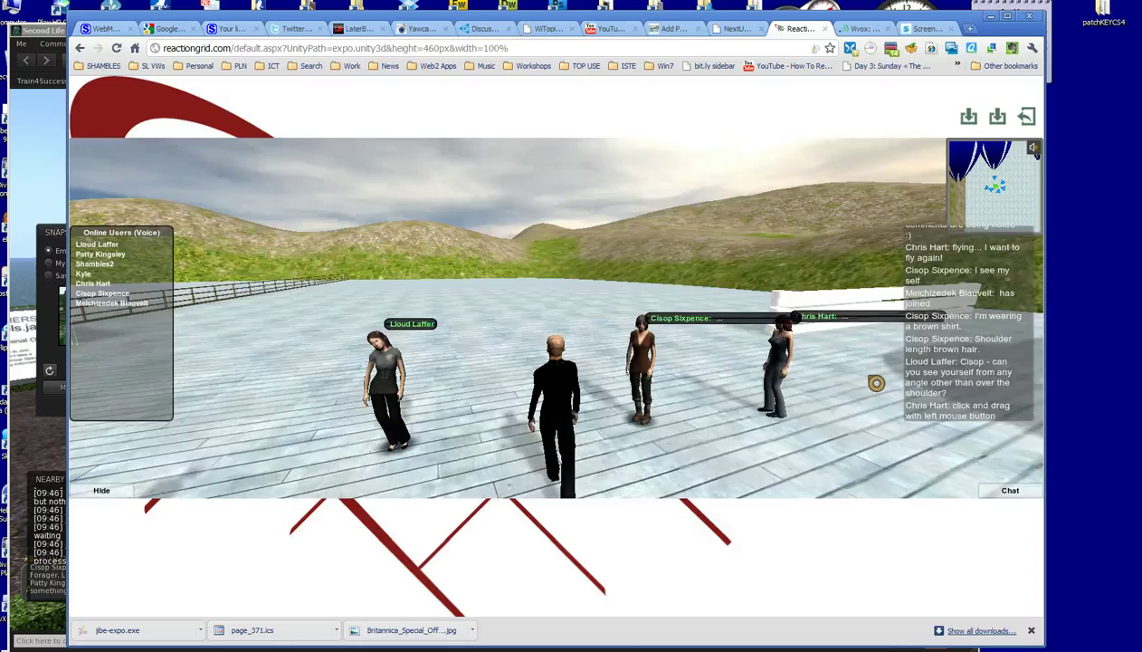
Step: Walk the avatar across and off the platform, then over the grassy hillside
key("Up")
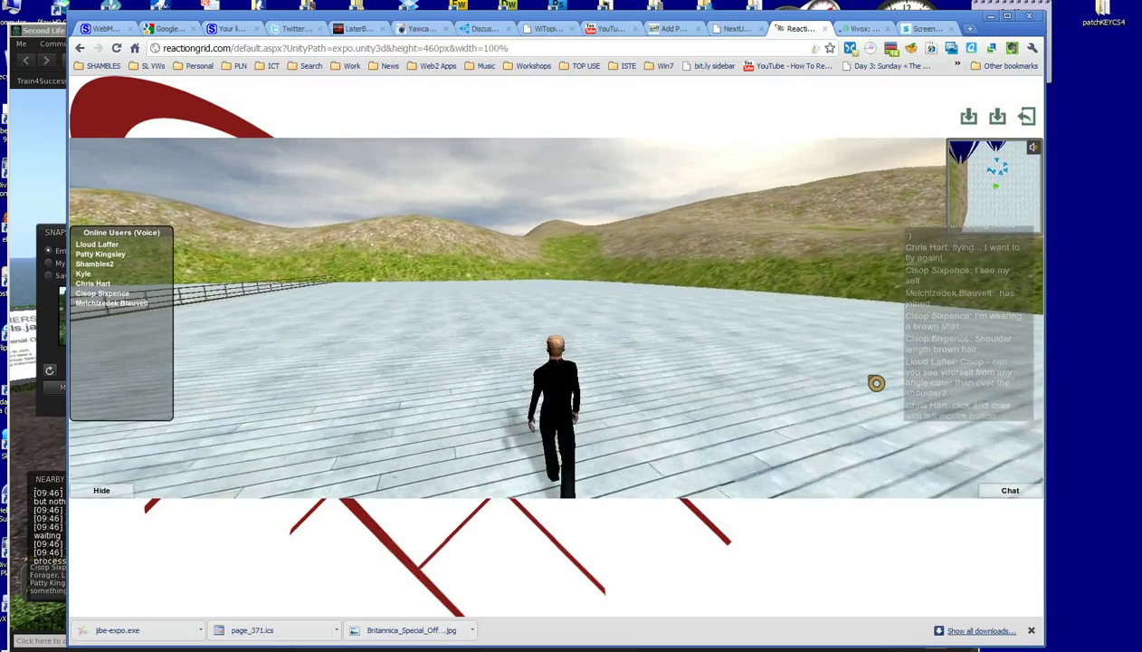
key("Up")
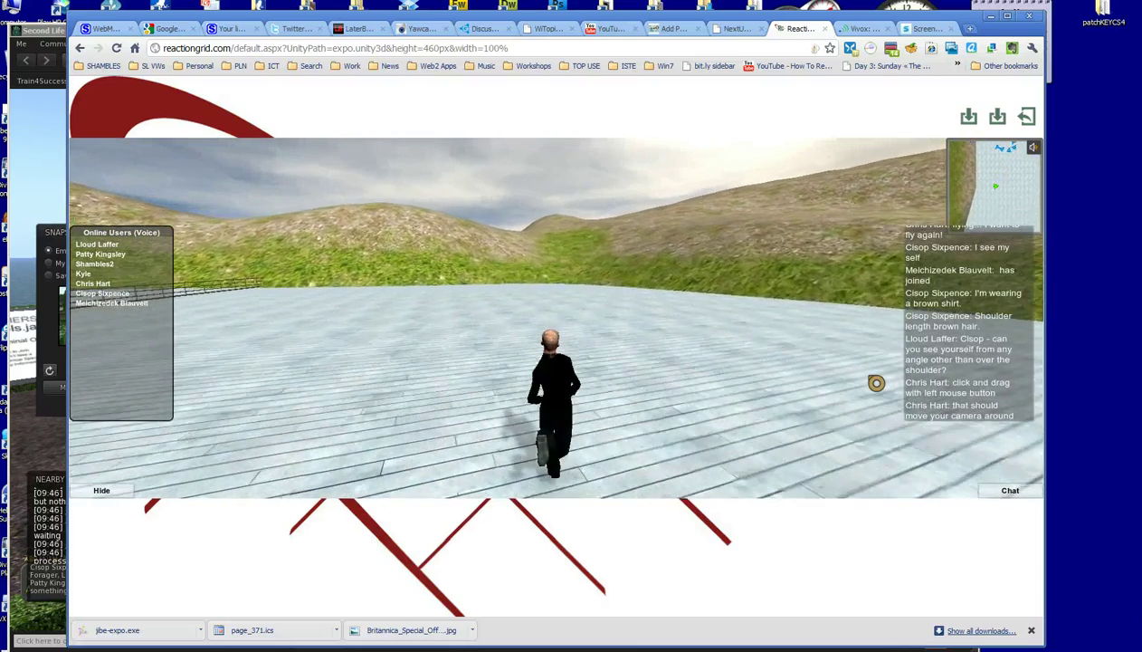
key("Up")
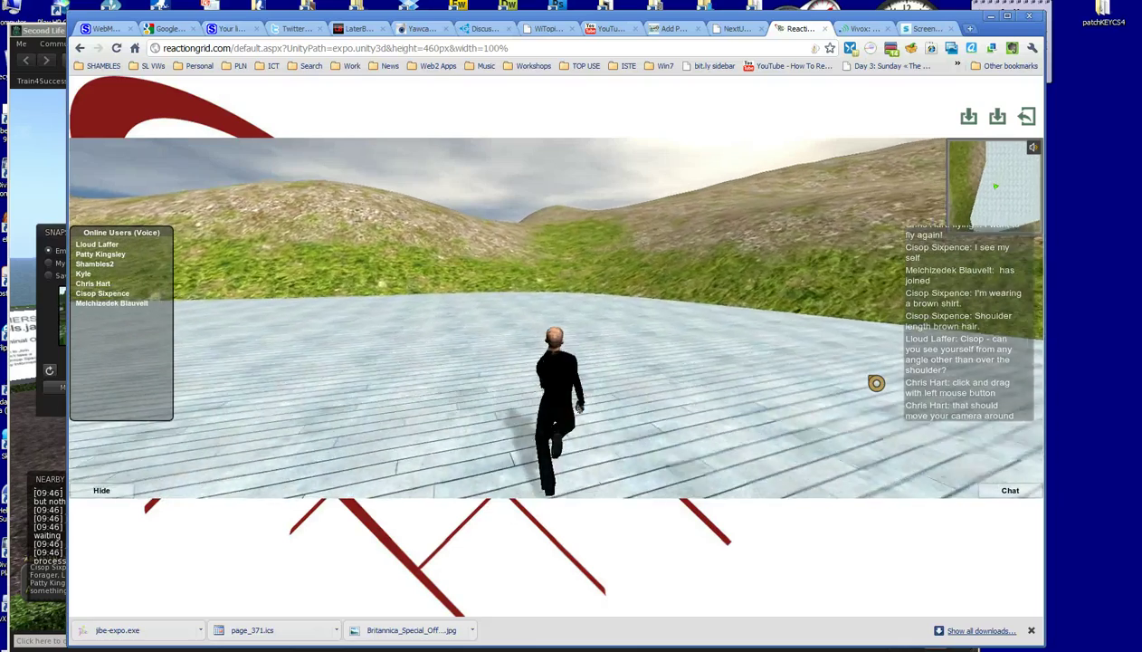
key("Up")
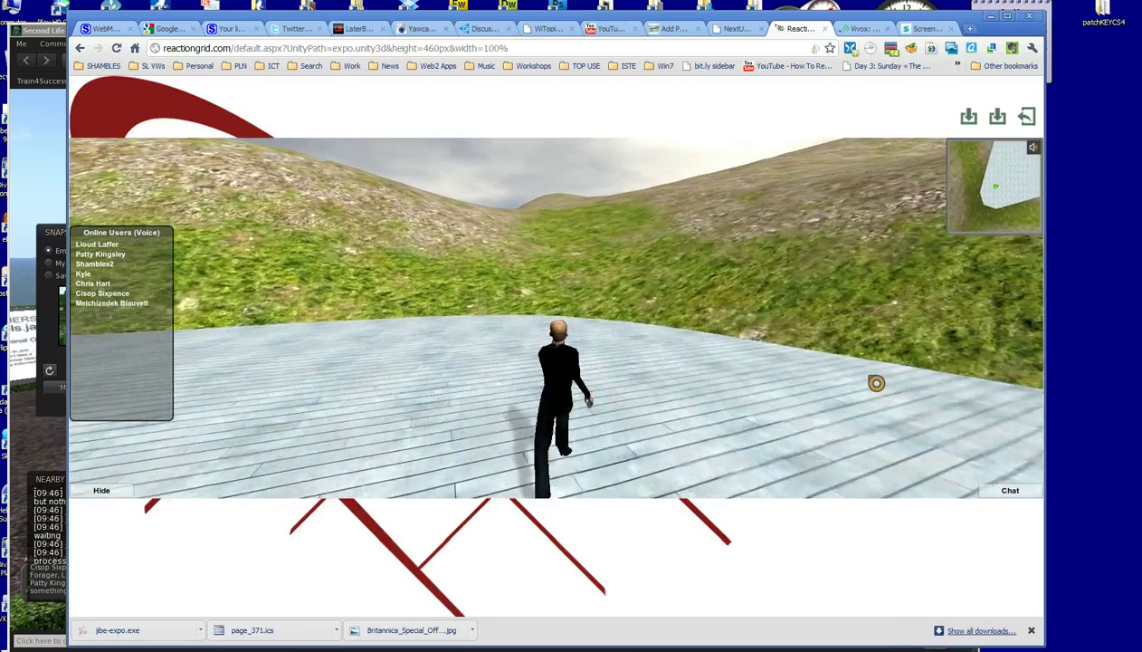
key("Up")
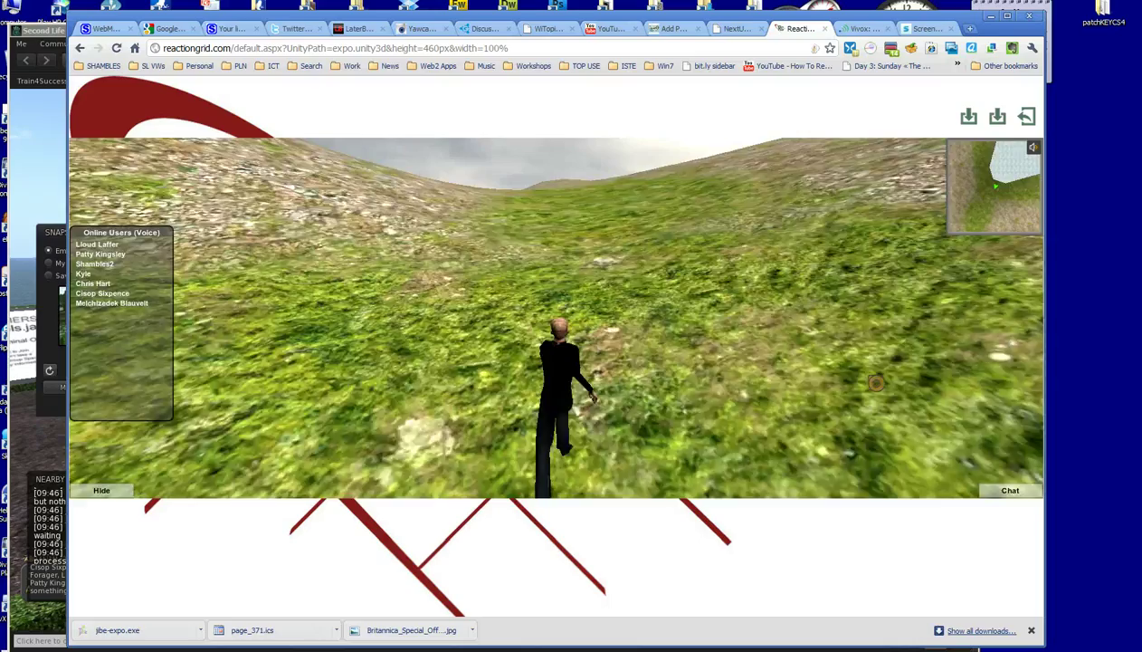
key("Up")
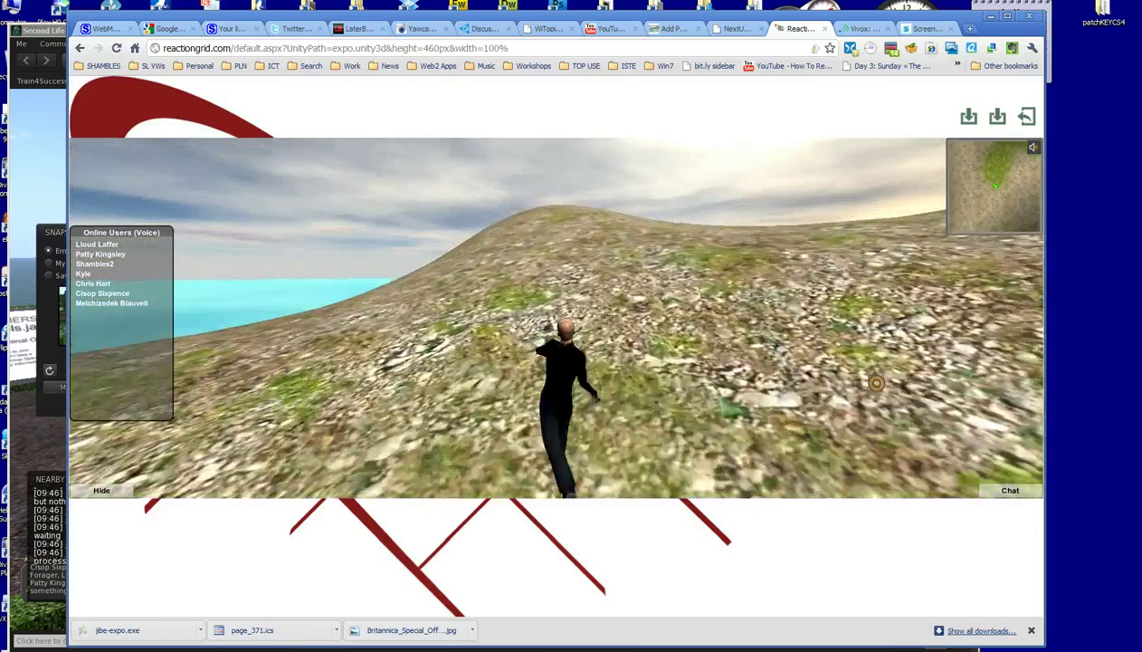
Step: Turn toward the blue tents and run over to the group of named avatars
key("Left")
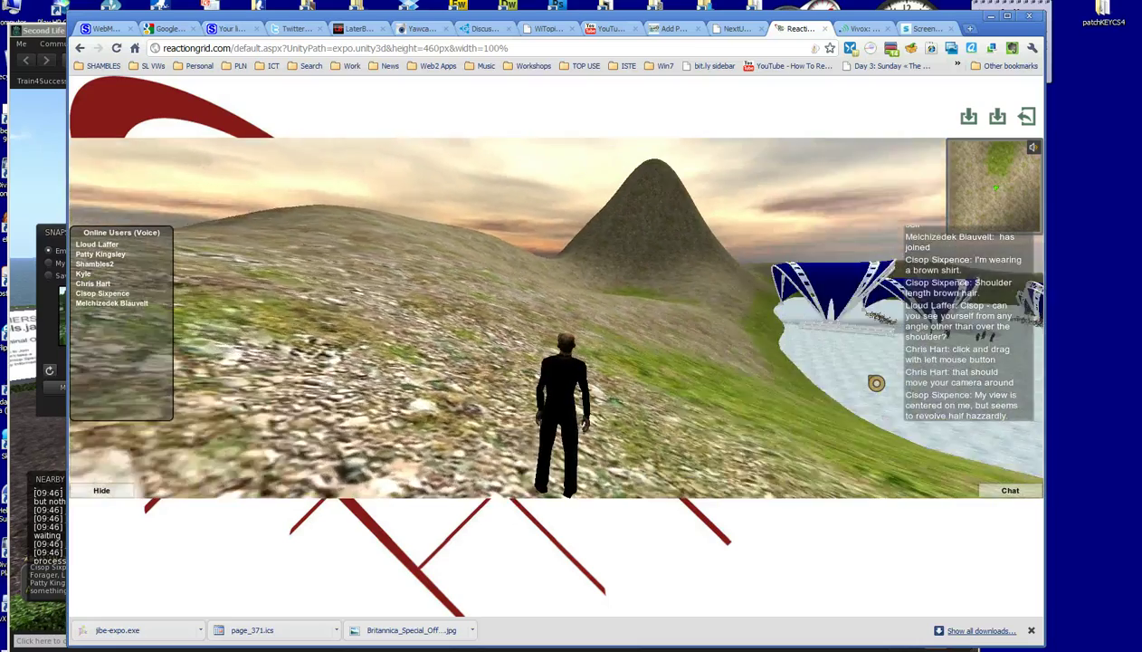
key("Right")
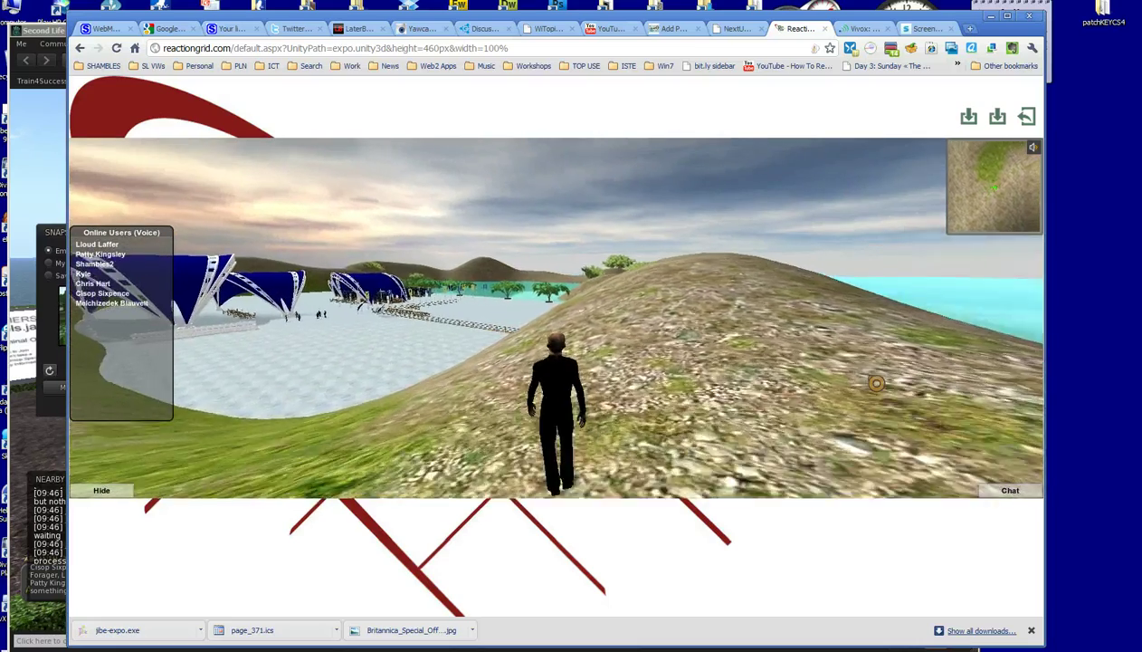
key("Up")
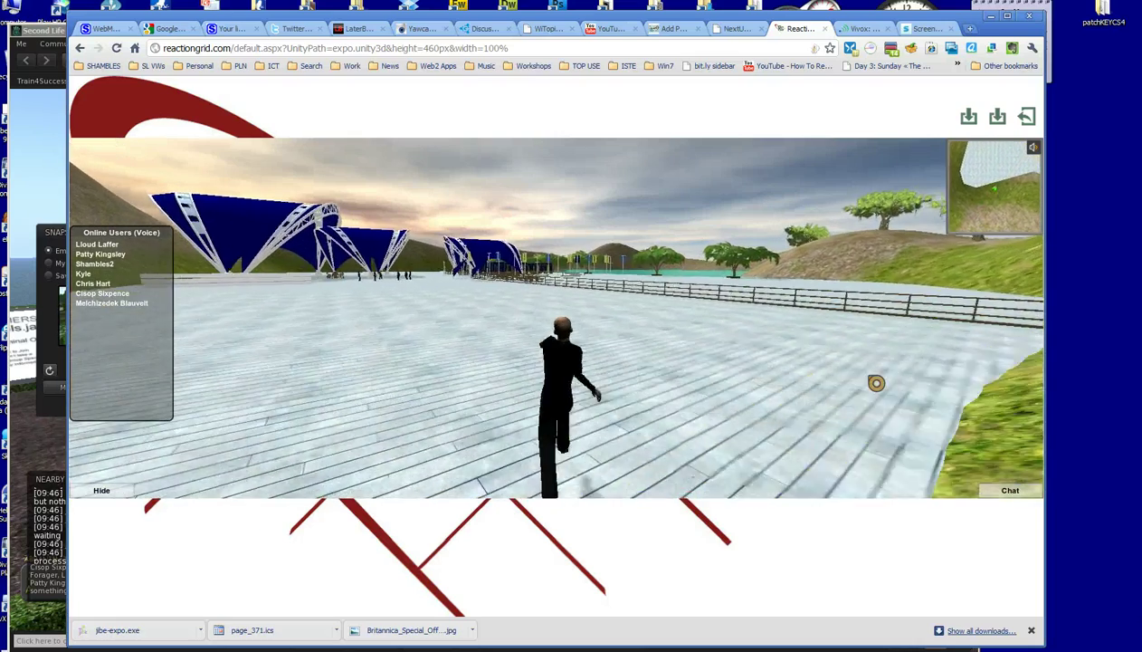
key("Left")
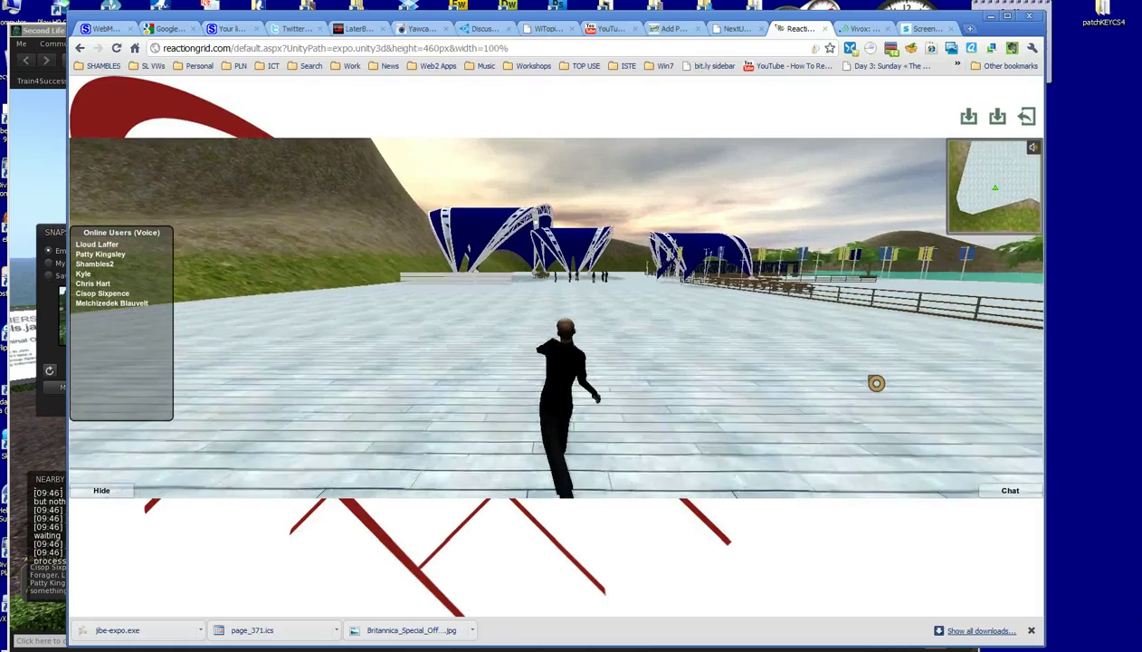
key("Up")
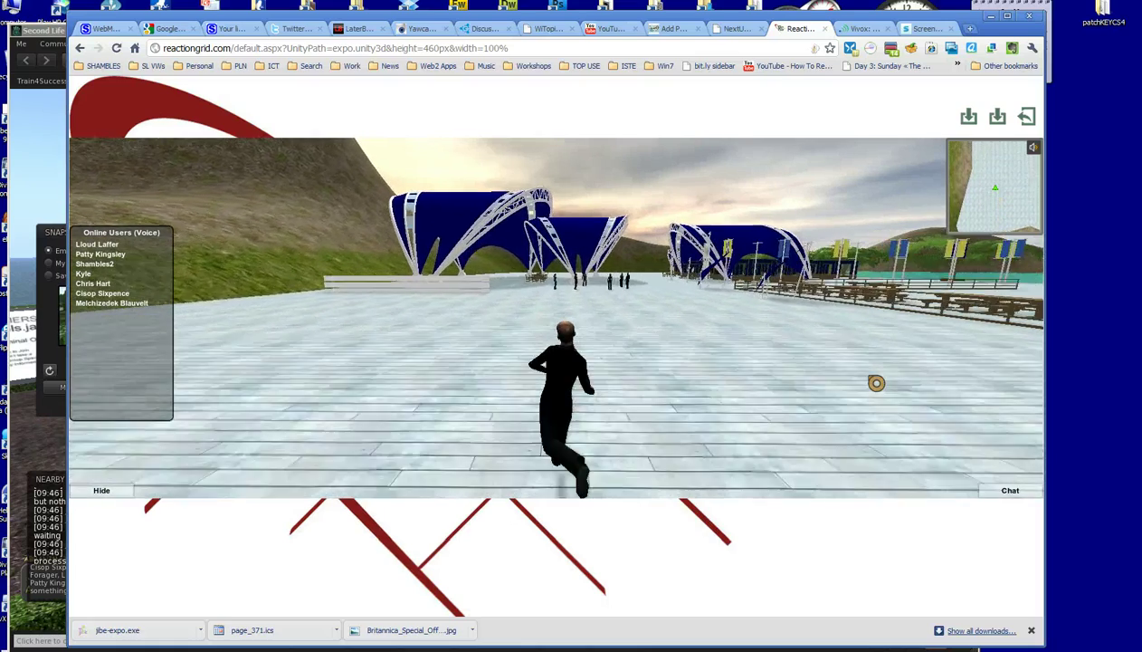
key("Up")
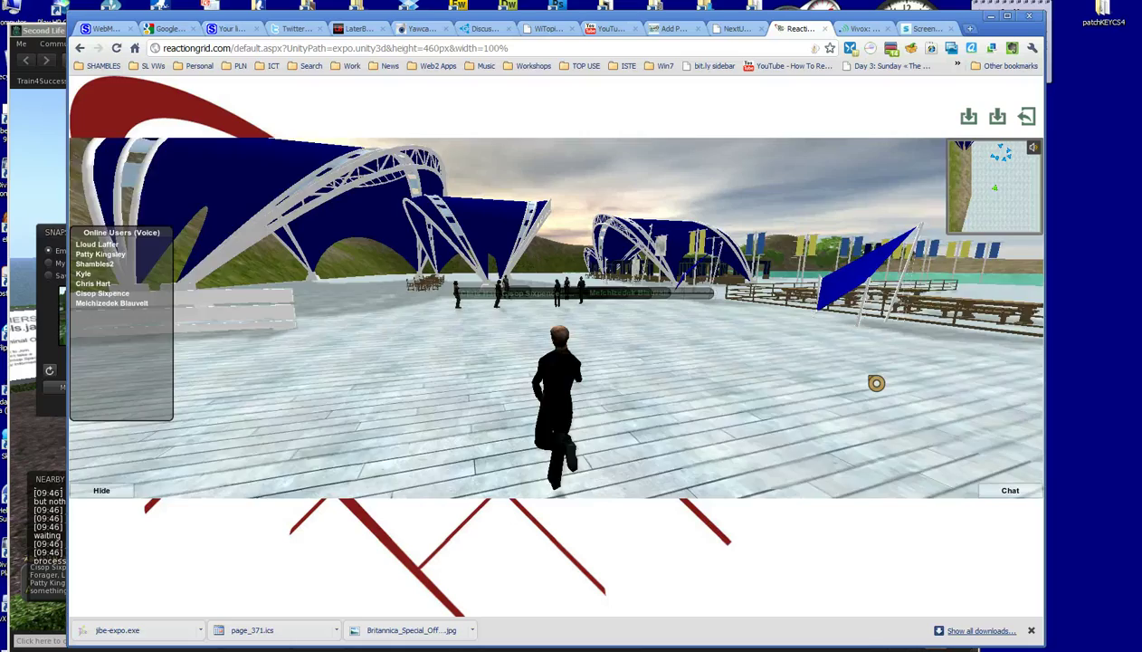
key("Up")
key("Left")
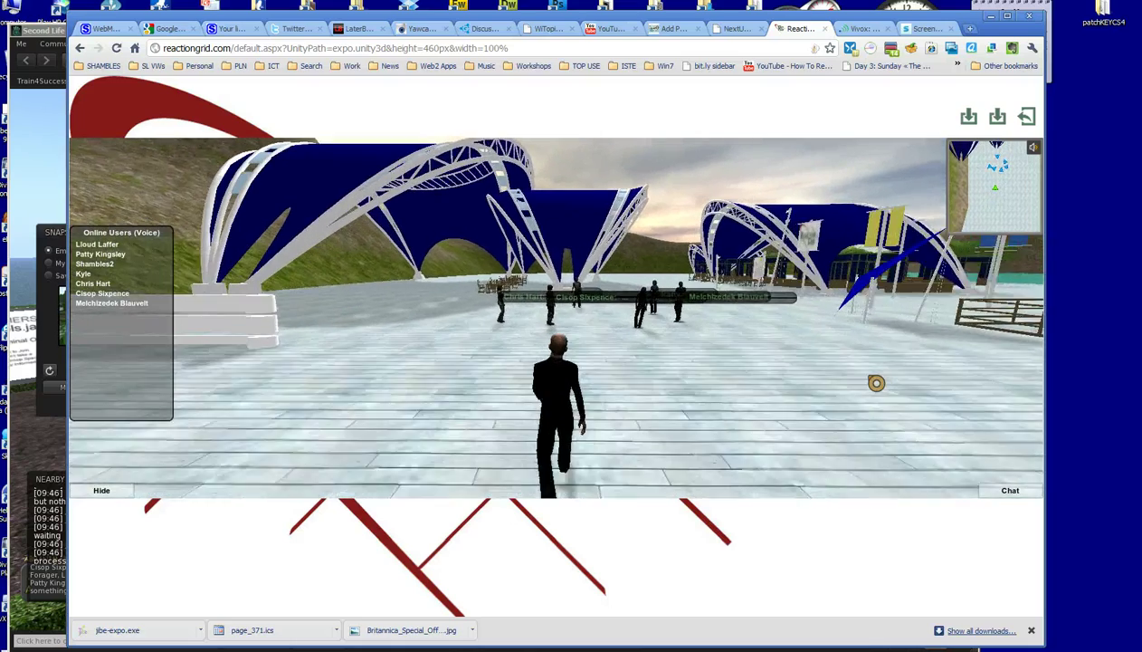
key("Up")
key("Right")
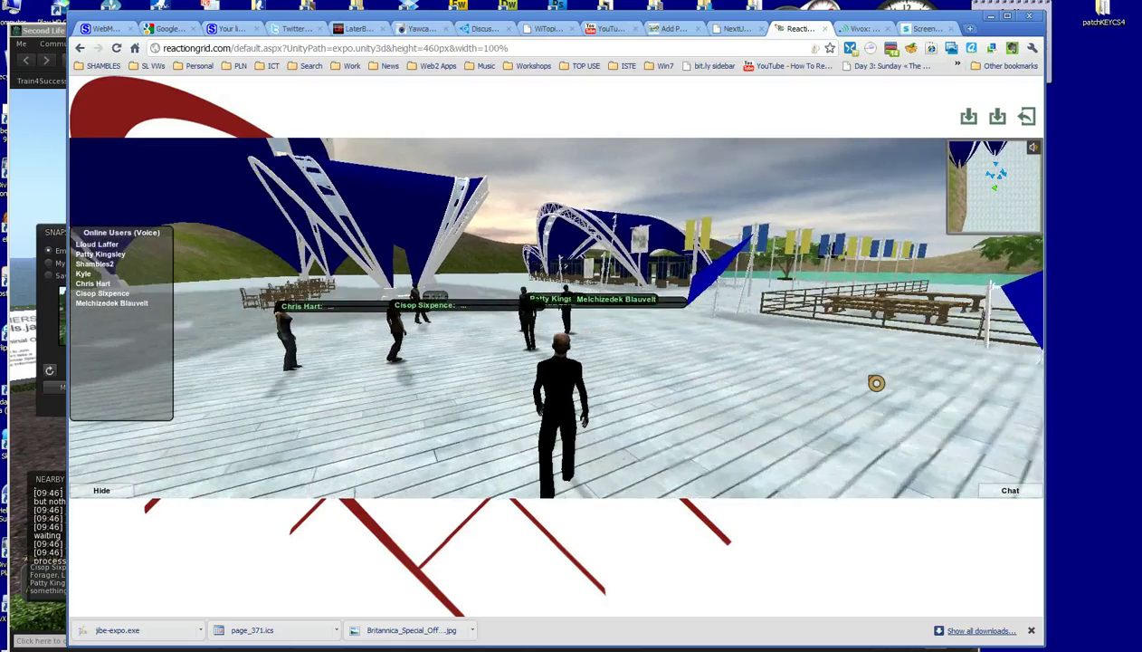
key("Left")
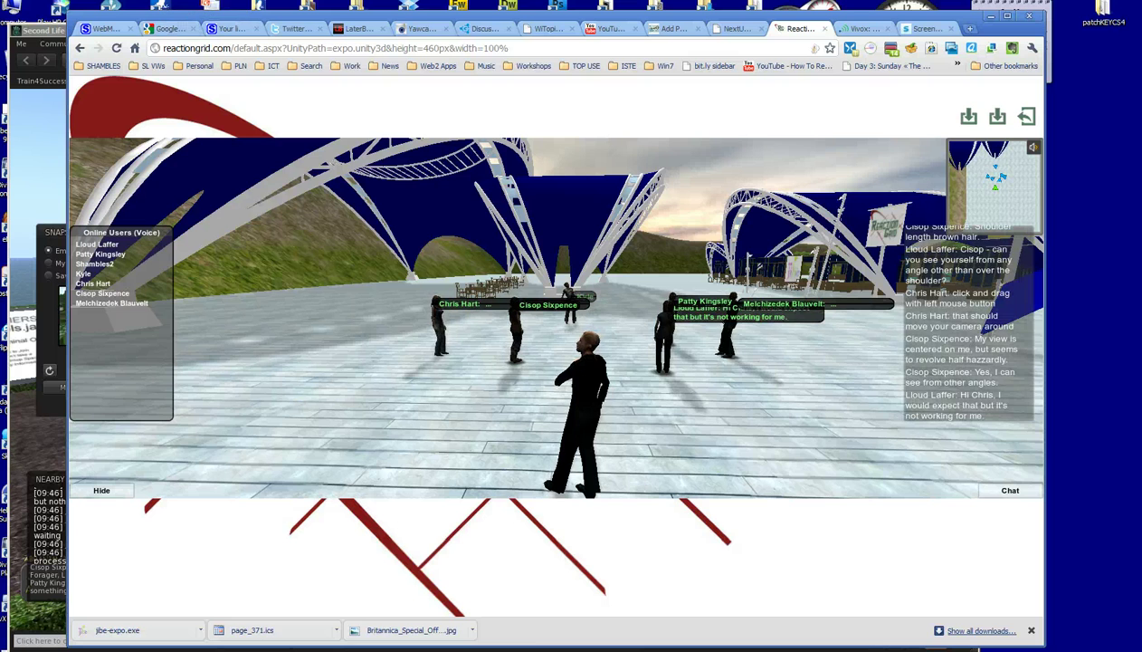
Step: Move the browser aside, bring the Second Life meeting forward, and turn on Speak
left_click_drag(715, 20, 801, 13)
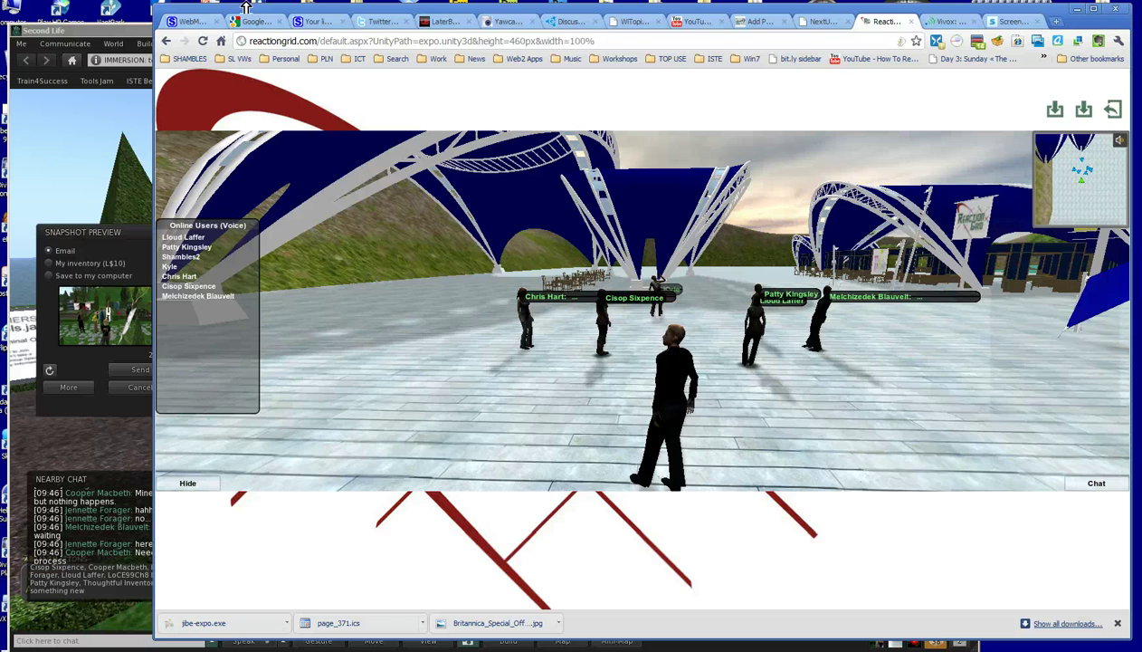
left_click(113, 36)
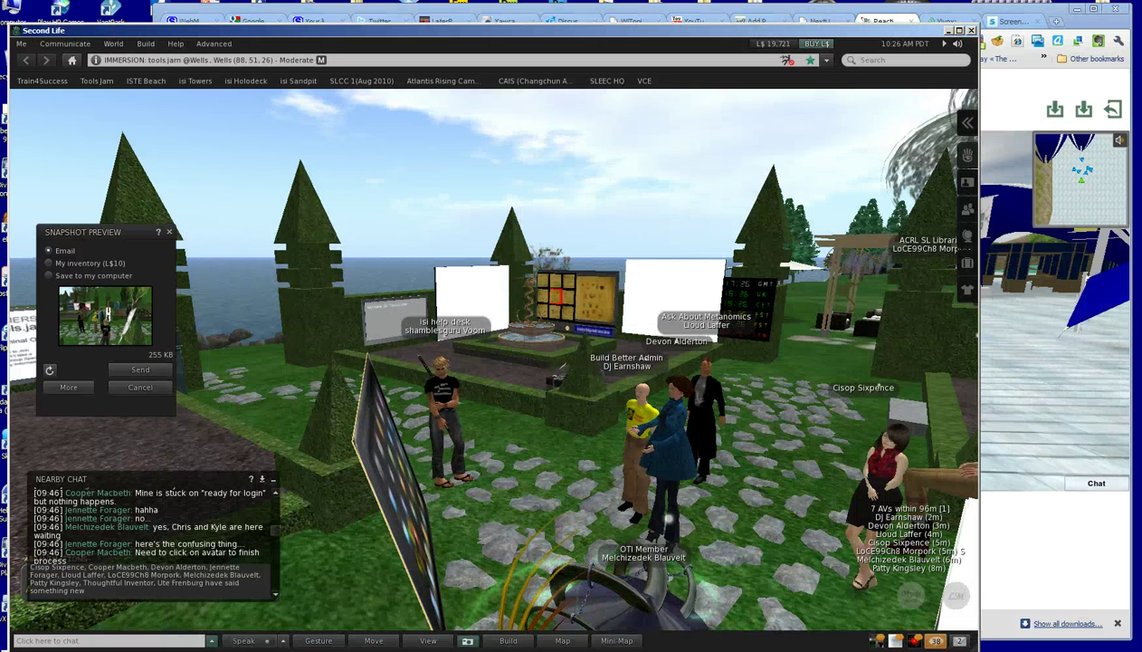
left_click(245, 639)
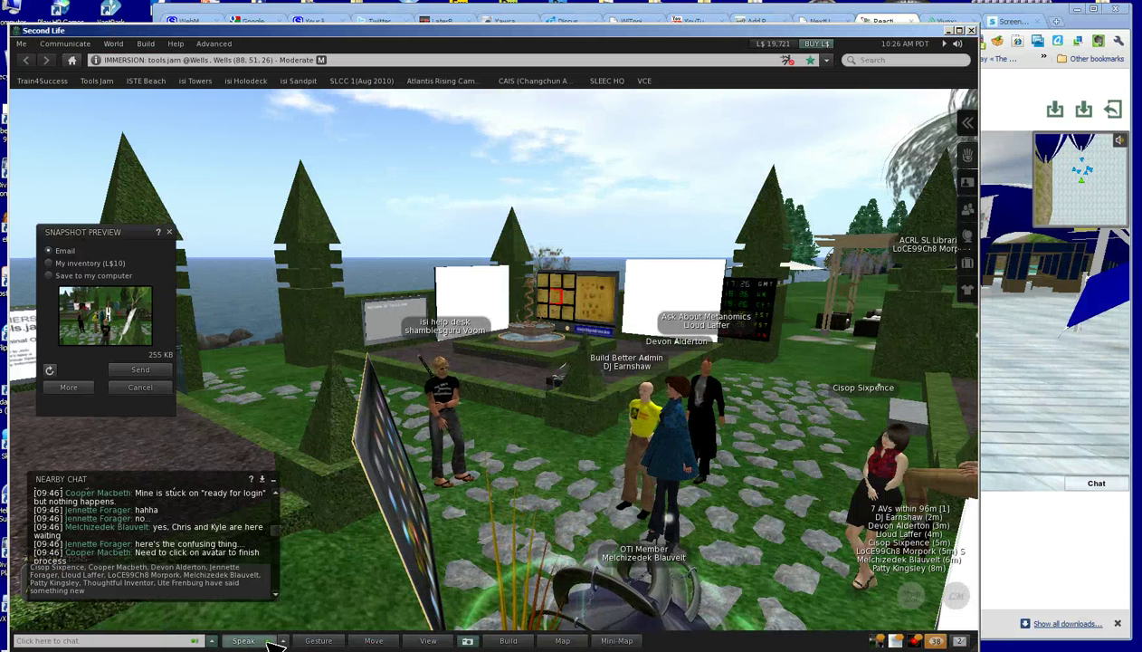